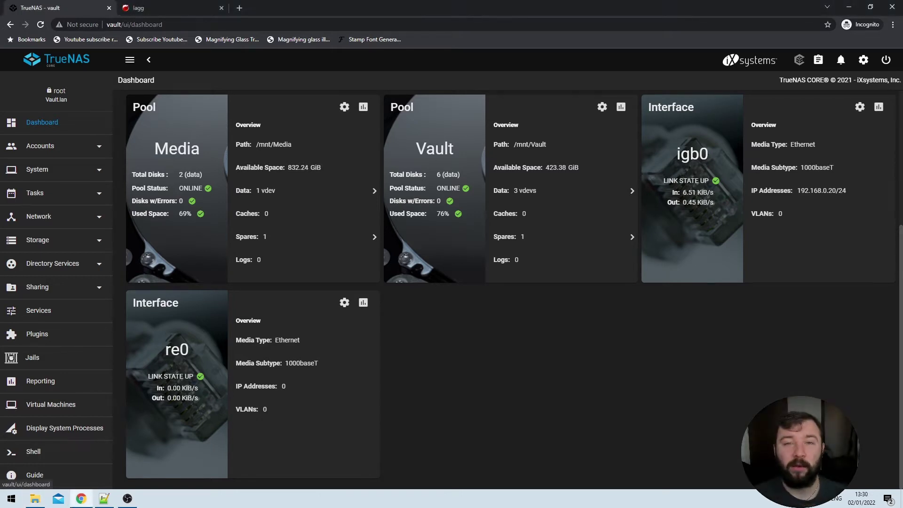
Expand the Network section in the dashboard's left sidebar
left_click(80, 217)
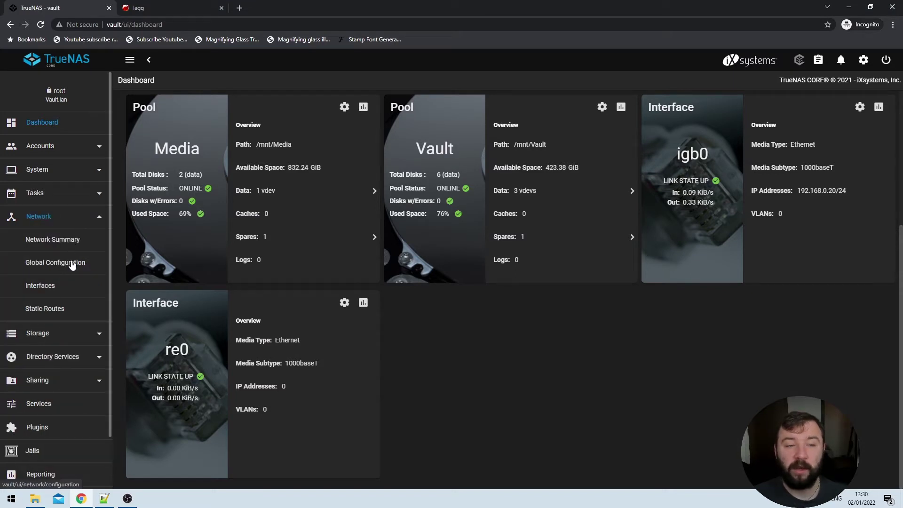
Under Network > Interfaces, add a Link Aggregation interface named lagg0 with DHCP ticked
left_click(71, 289)
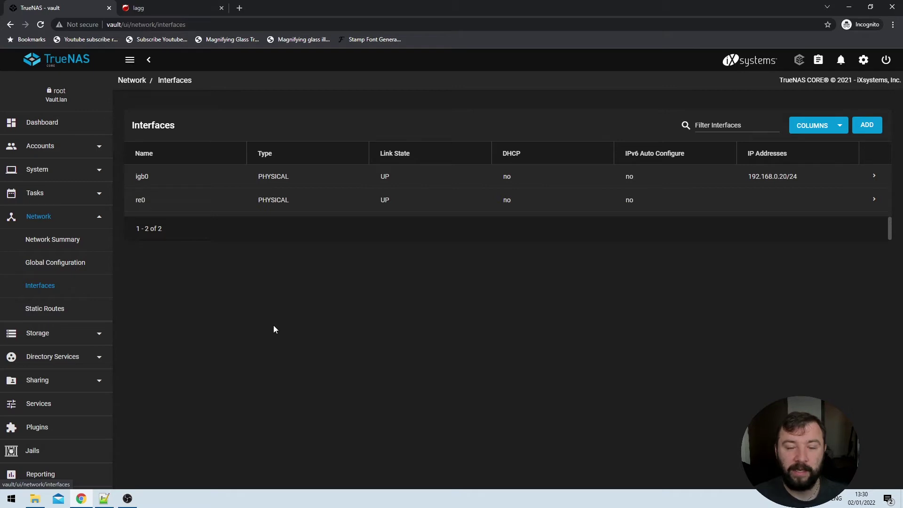
left_click(874, 130)
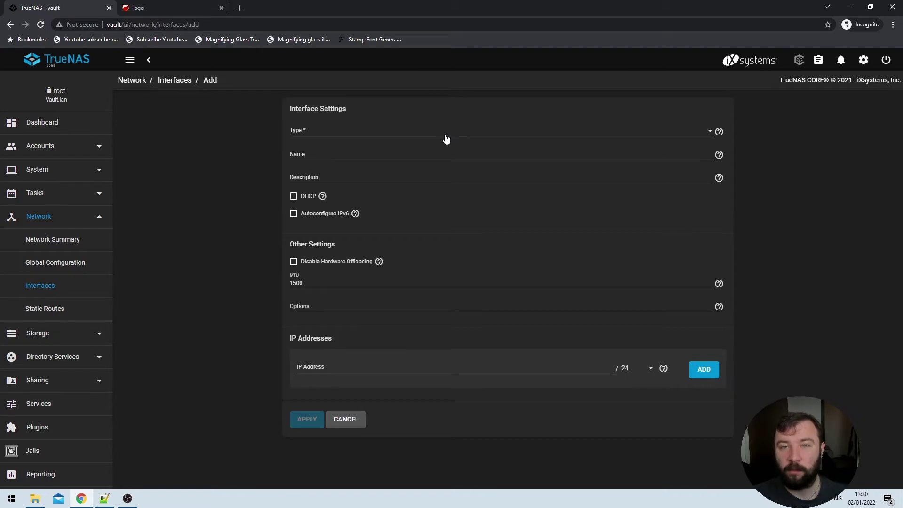
left_click(445, 137)
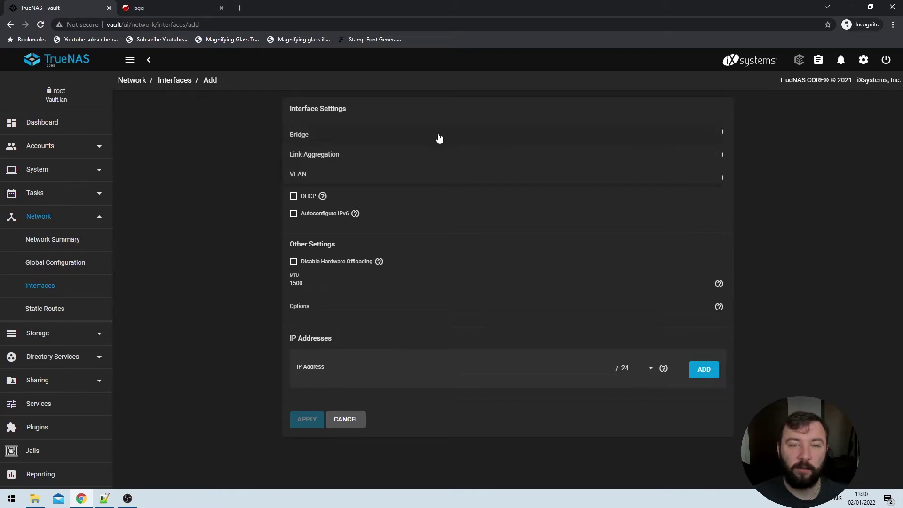
left_click(377, 154)
left_click(377, 153)
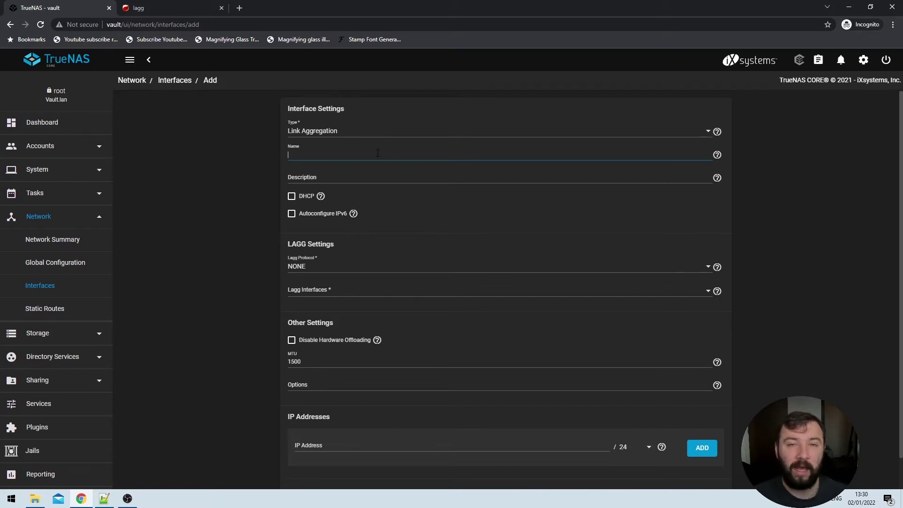
type("lagg0")
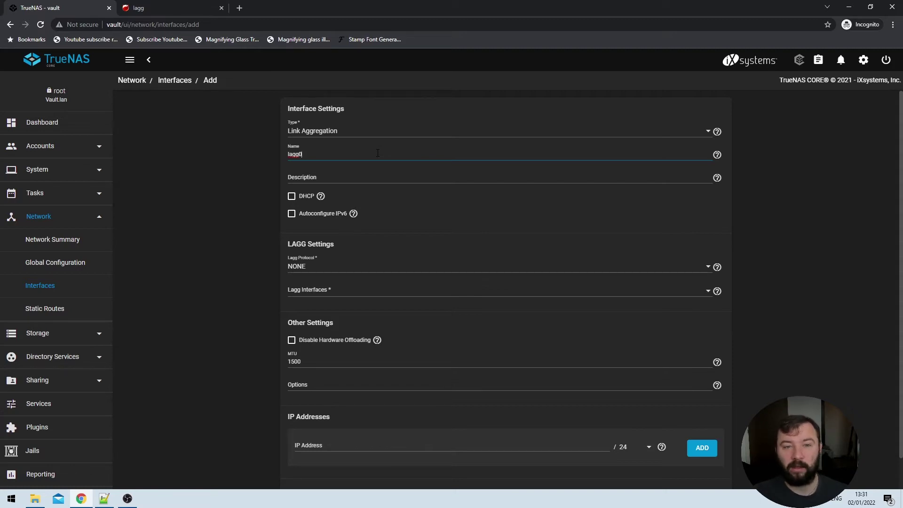
left_click(304, 197)
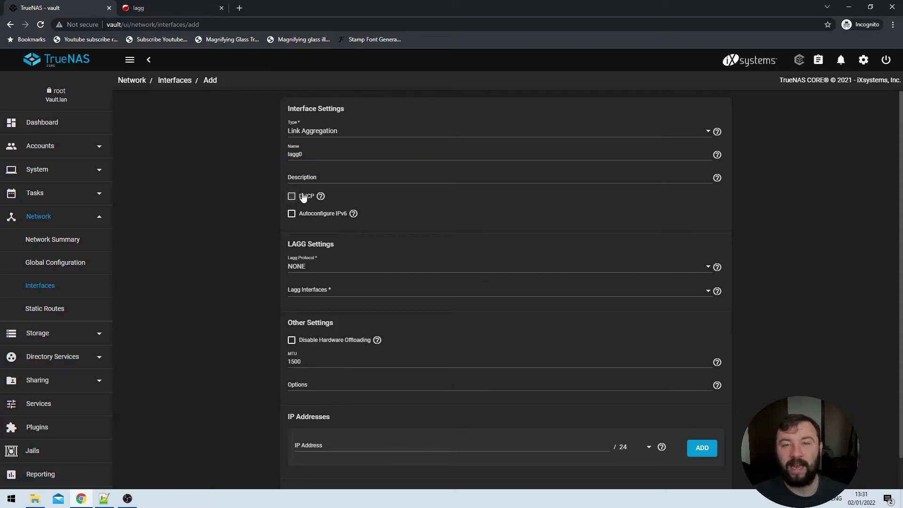
scroll(232, 195, "down", 1)
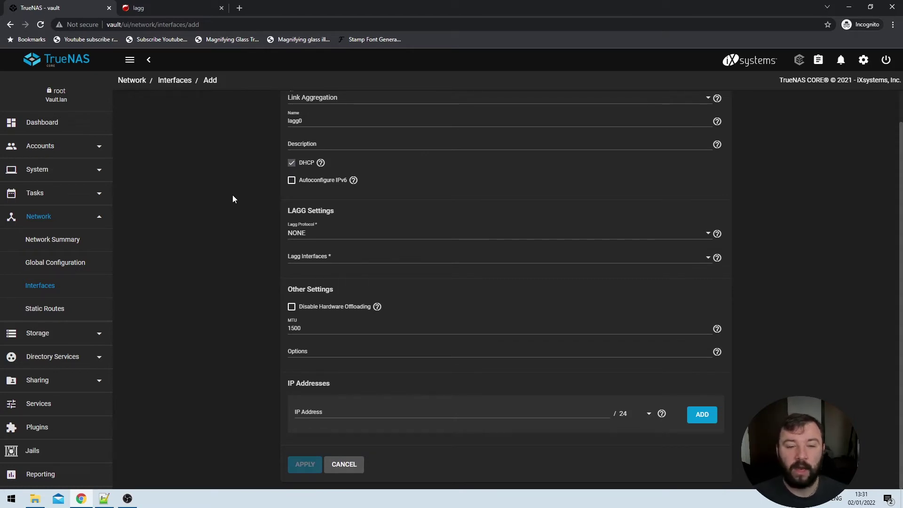
left_click(345, 410)
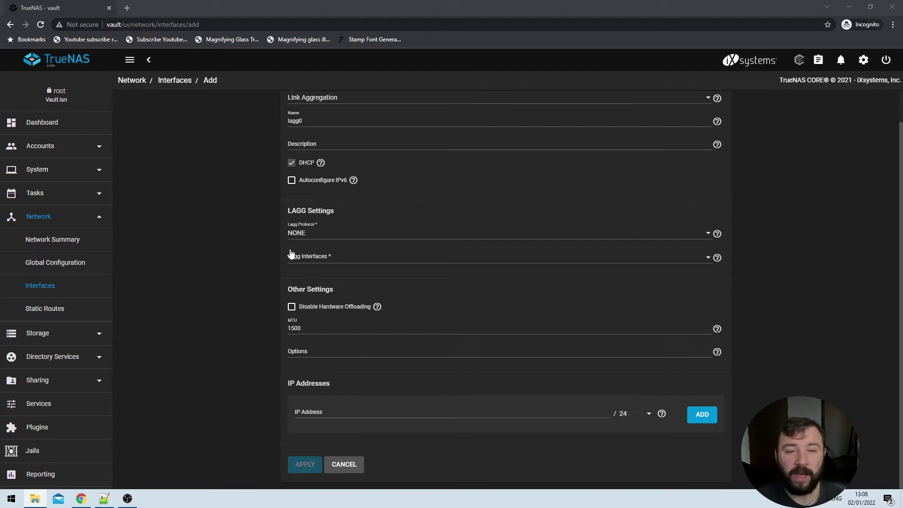
Set lagg0's protocol to FAILOVER and select igb0 and re0 as member interfaces
left_click(348, 233)
left_click(360, 179)
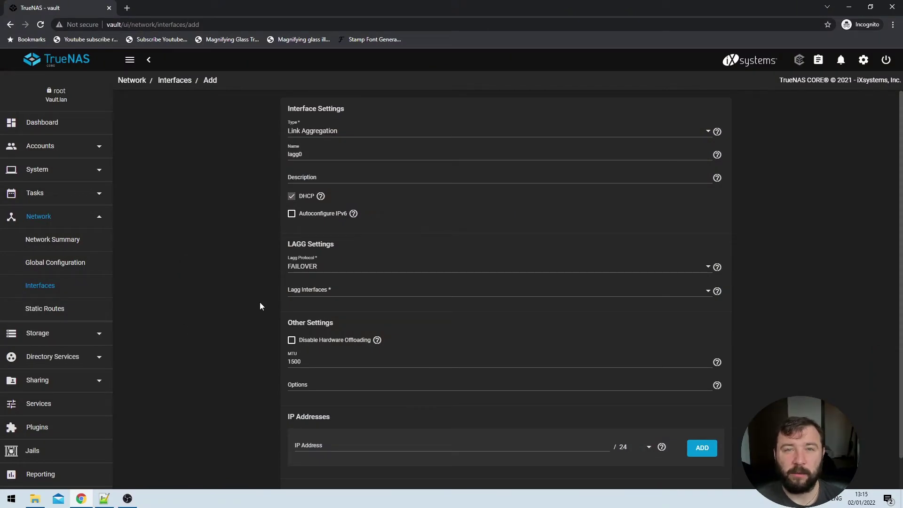
left_click(353, 297)
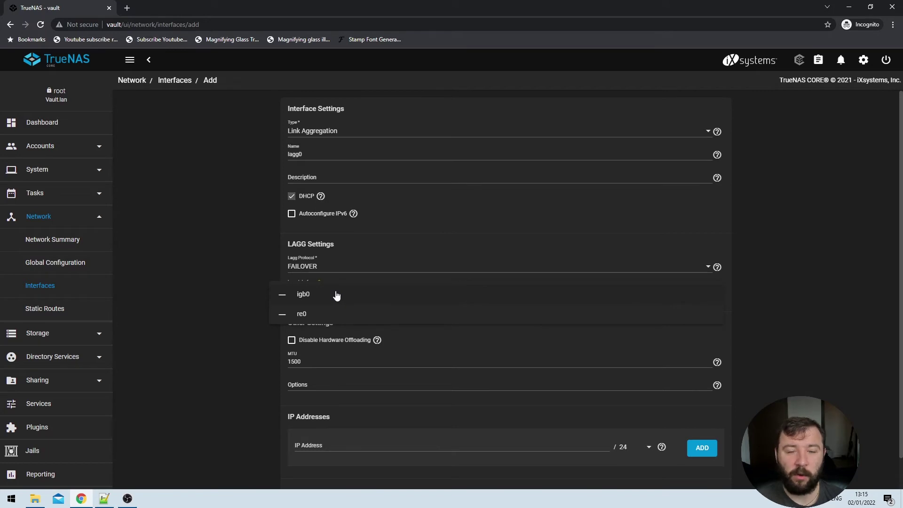
left_click(336, 295)
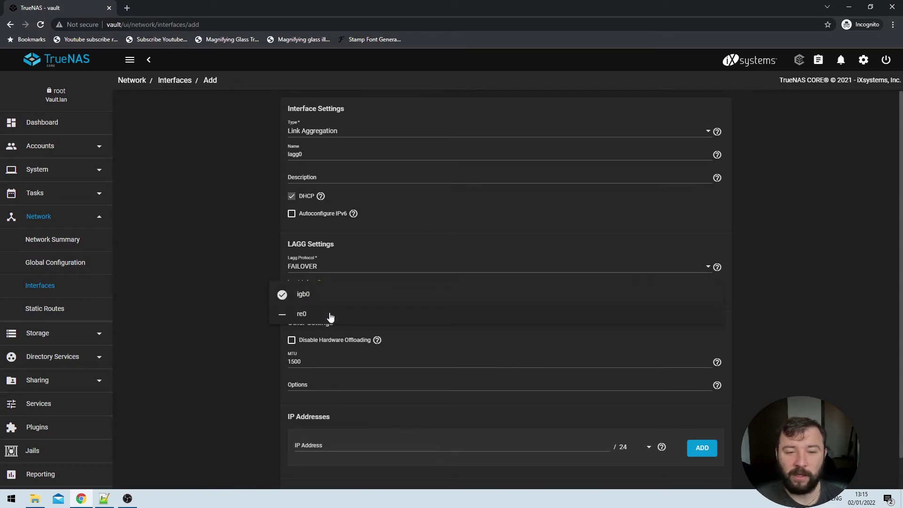
left_click(330, 316)
left_click(237, 308)
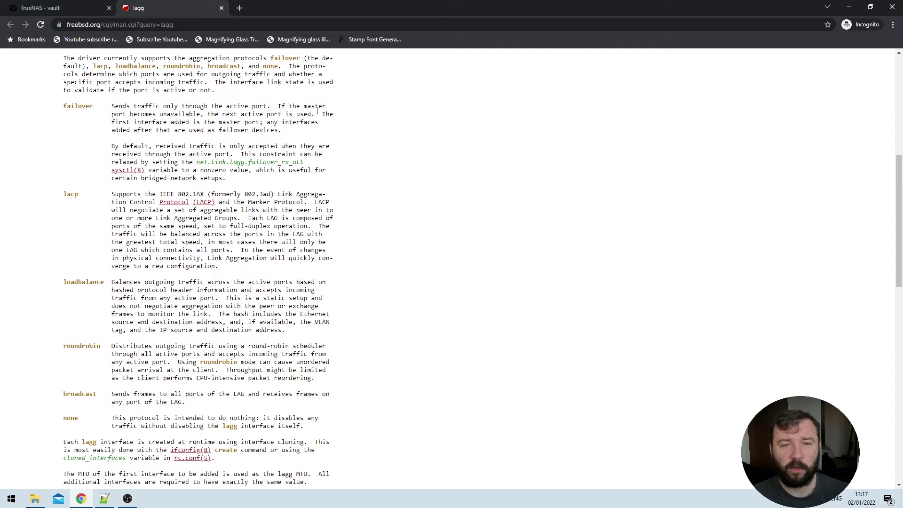
Highlight the man page sentence stating the first interface added becomes the failover master
left_click_drag(317, 117, 317, 134)
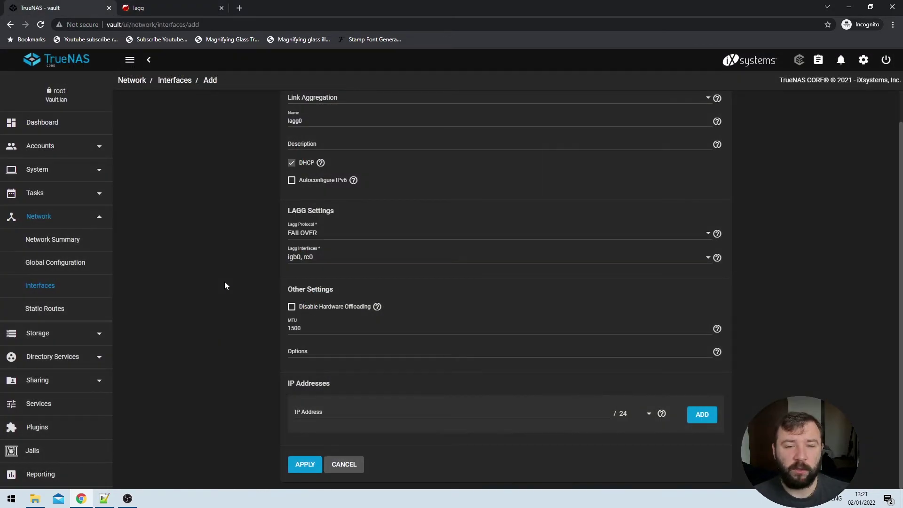
Remove igb0 from lagg0's members, then add it back as the second member after re0
left_click(370, 258)
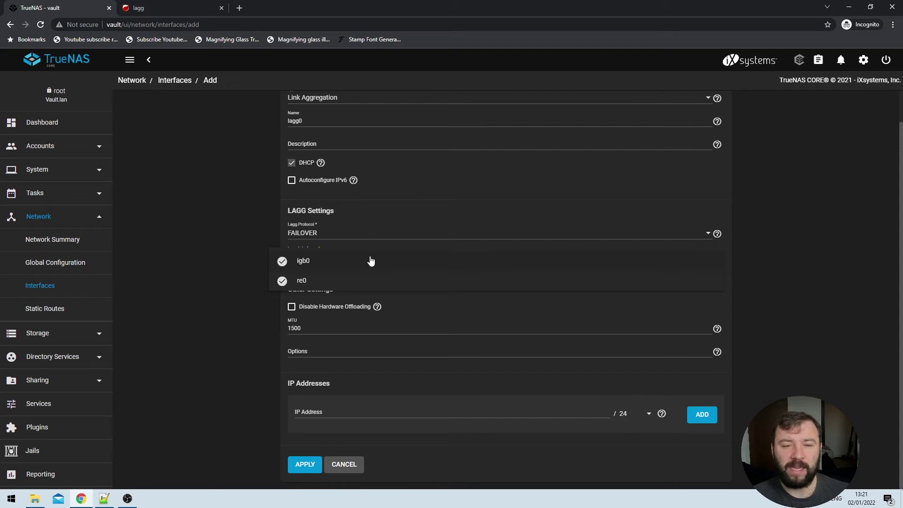
left_click(216, 276)
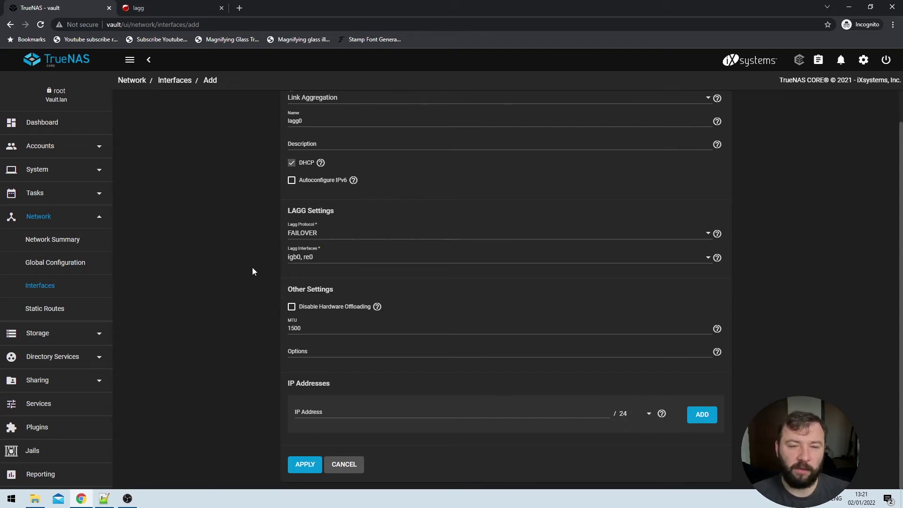
left_click(323, 258)
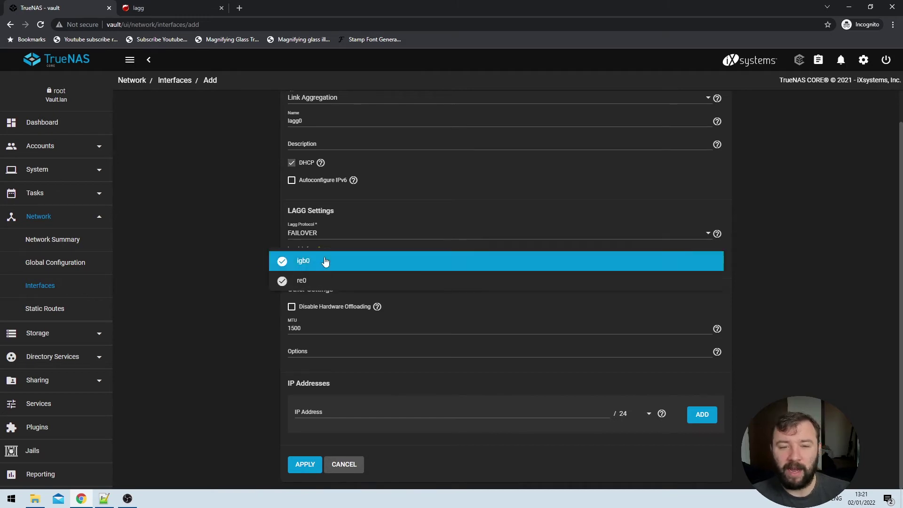
left_click(326, 262)
left_click(238, 286)
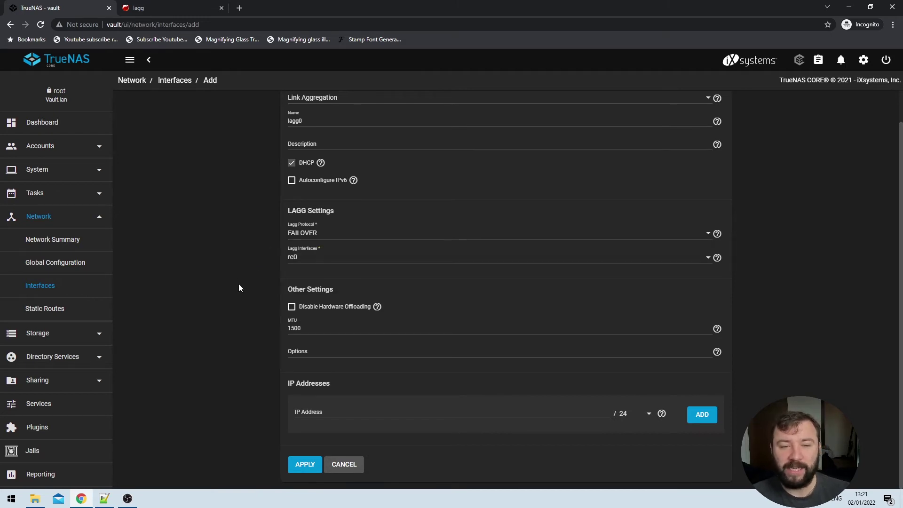
left_click(358, 258)
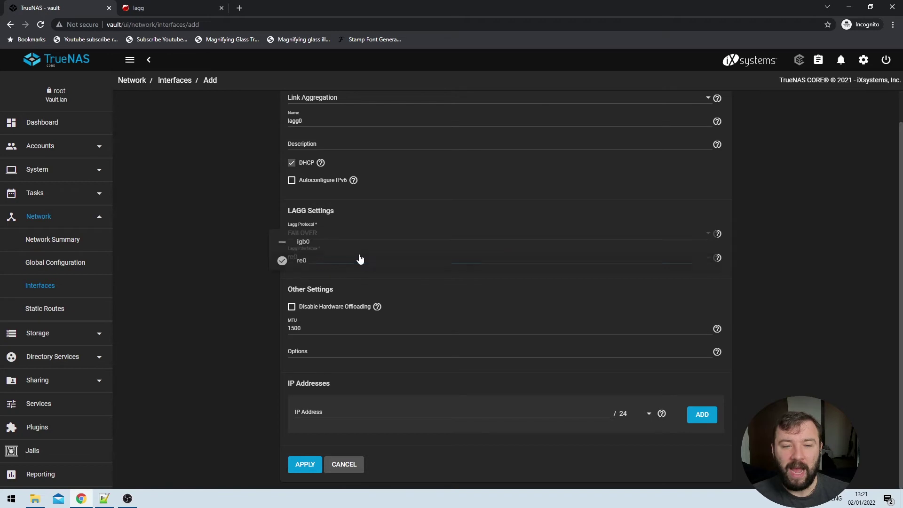
left_click(324, 242)
left_click(217, 285)
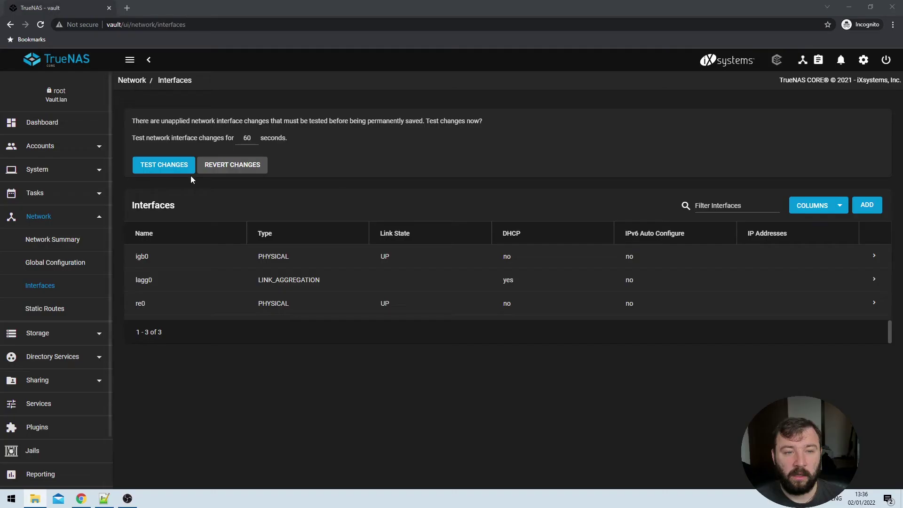
Begin testing the pending lagg0 interface changes
left_click(185, 173)
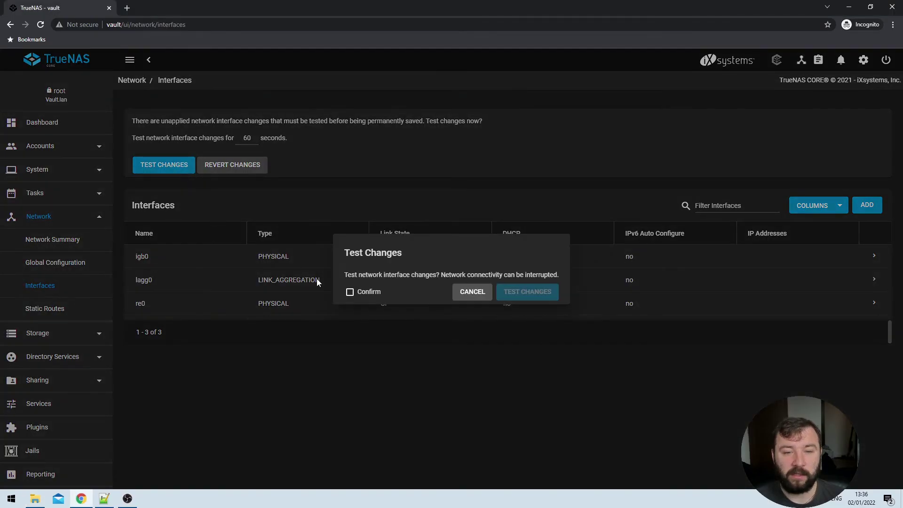
Confirm the connectivity warning and apply the interface changes temporarily for testing
left_click(371, 293)
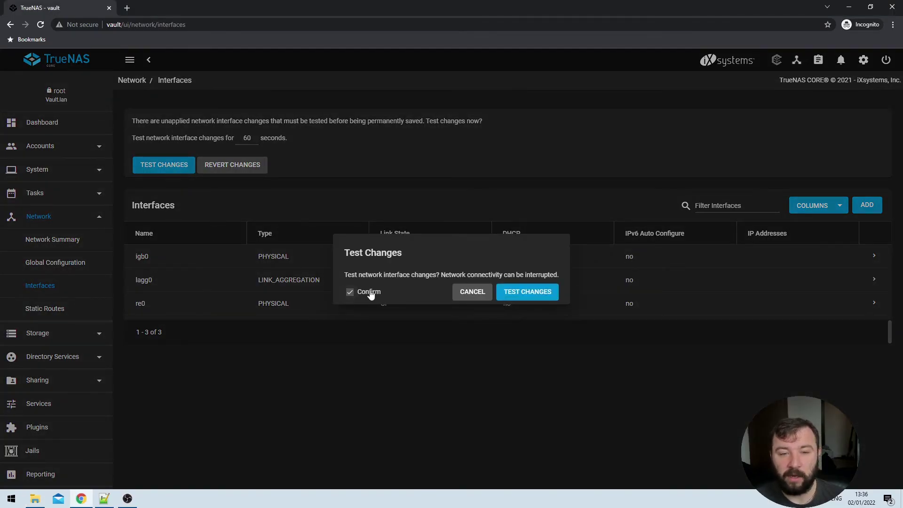
left_click(530, 295)
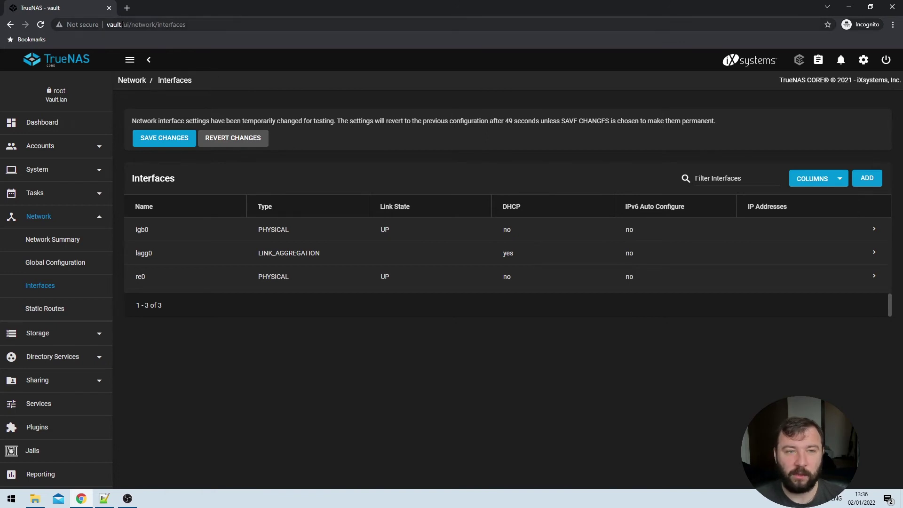
Reload the TrueNAS server's root address to reconnect after the network change
left_click_drag(124, 24, 239, 26)
key("BackSpace")
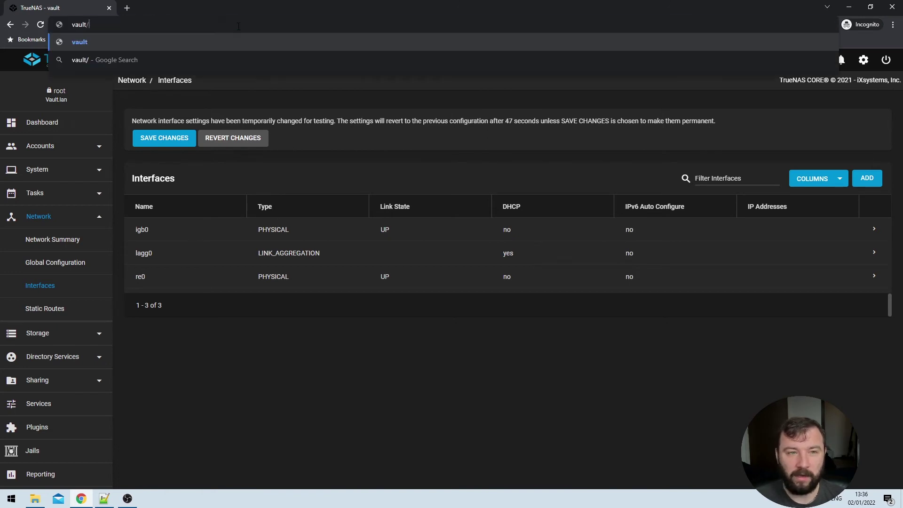
key("Return")
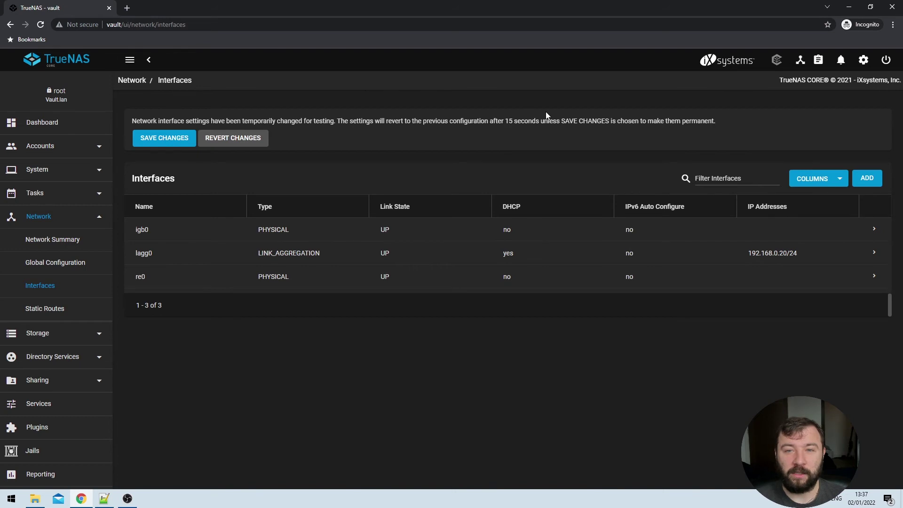
left_click_drag(541, 121, 130, 121)
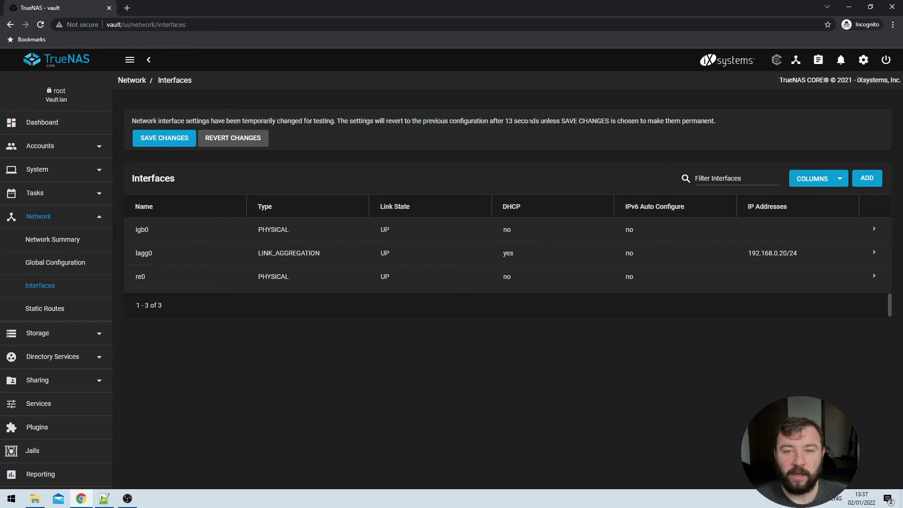
Save the tested lagg0 interface changes permanently and dismiss the Changes Saved message
left_click(165, 139)
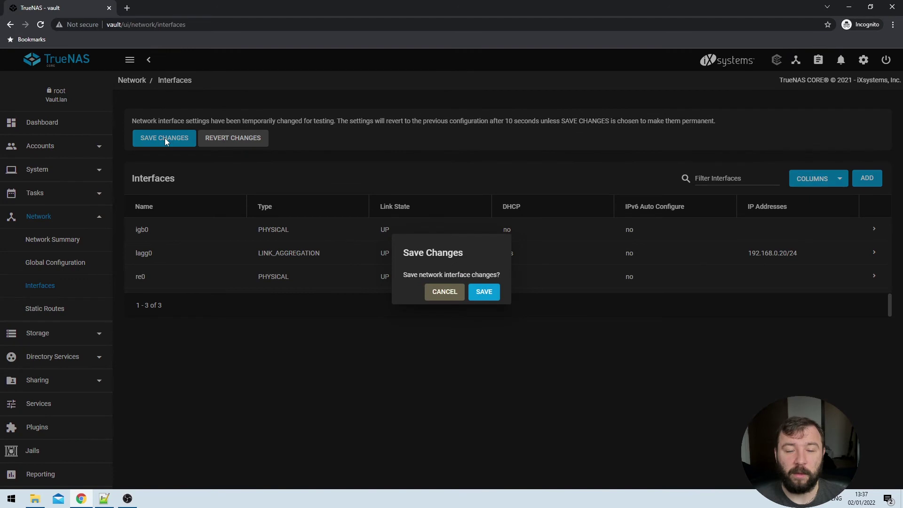
left_click(490, 297)
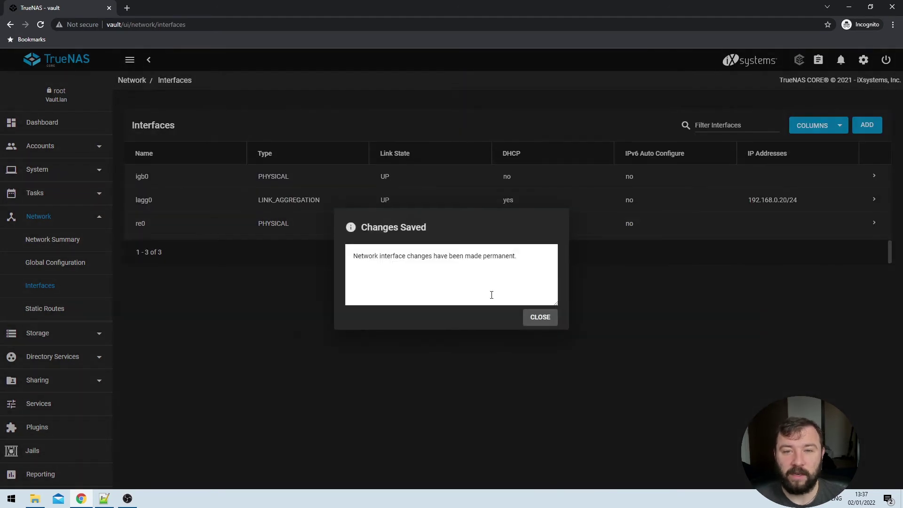
left_click(534, 320)
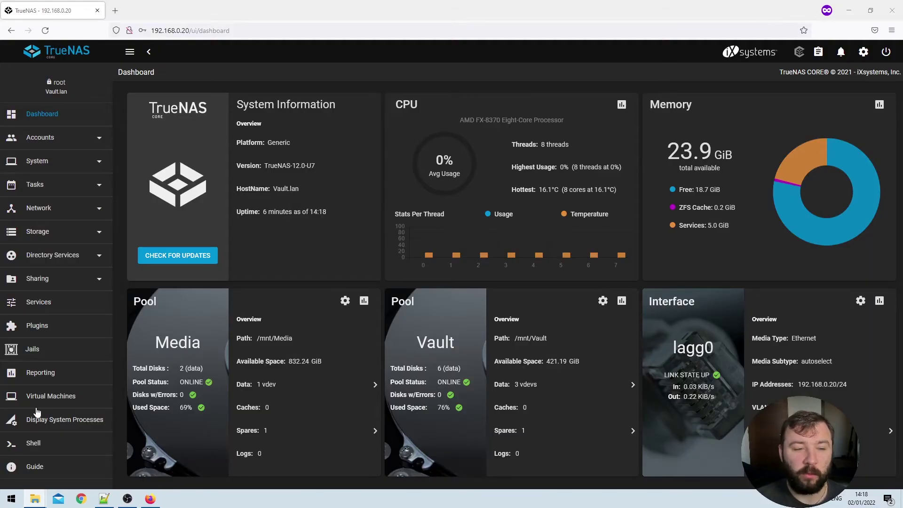
Open Reporting and display the Network traffic charts
left_click(57, 381)
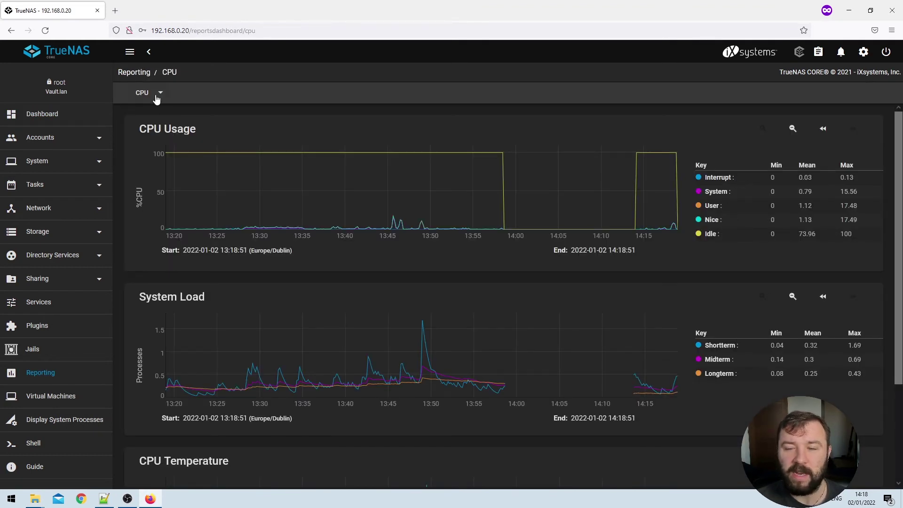
left_click(156, 97)
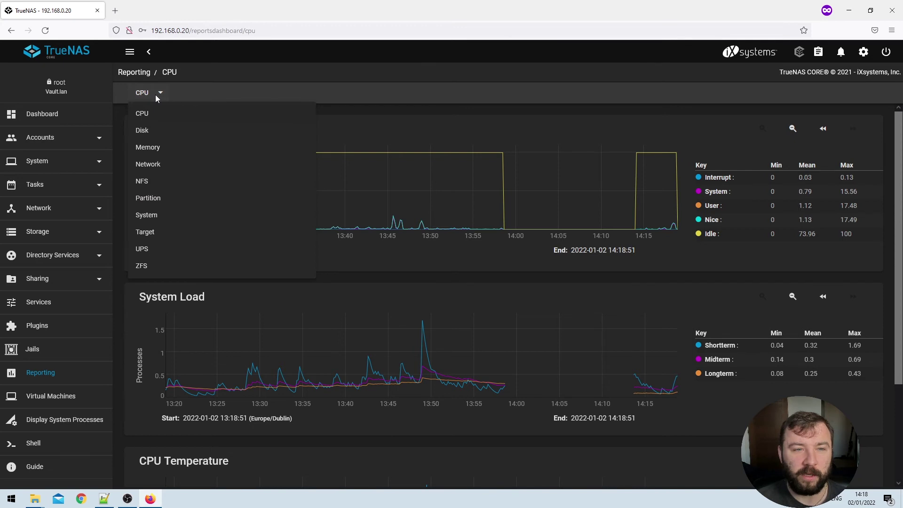
left_click(160, 165)
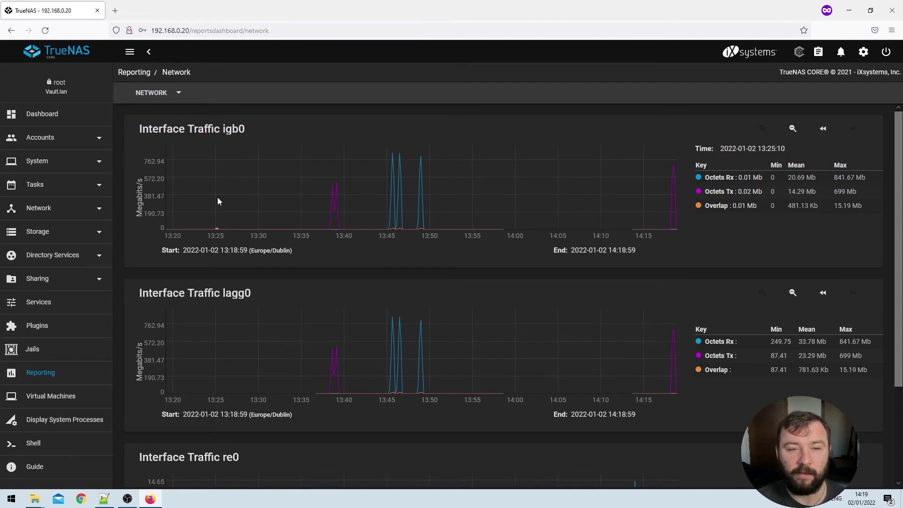
scroll(217, 200, "down", 1)
scroll(211, 193, "up", 1)
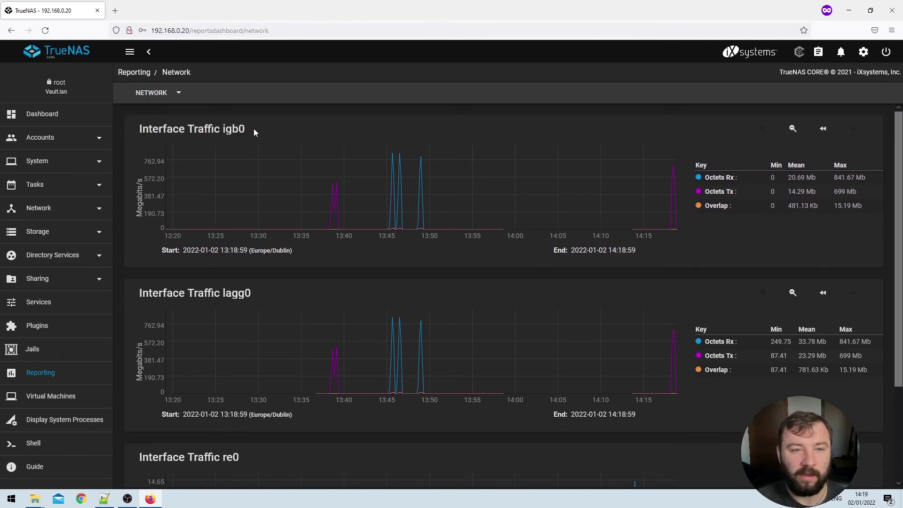
Highlight the igb0 and lagg0 chart titles and the Megabits and Kilobits units on the lagg0 and re0 charts
left_click_drag(228, 130, 222, 129)
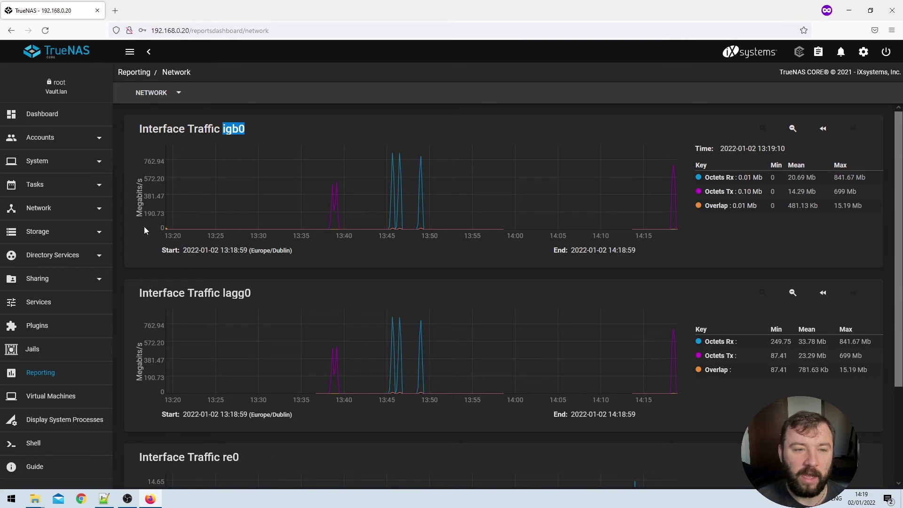
left_click_drag(144, 230, 140, 179)
scroll(251, 289, "down", 1)
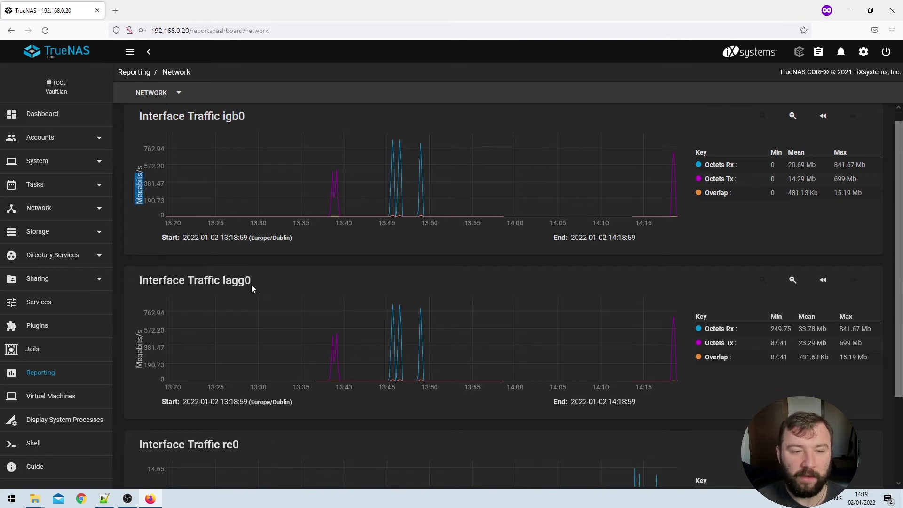
left_click_drag(219, 245, 241, 247)
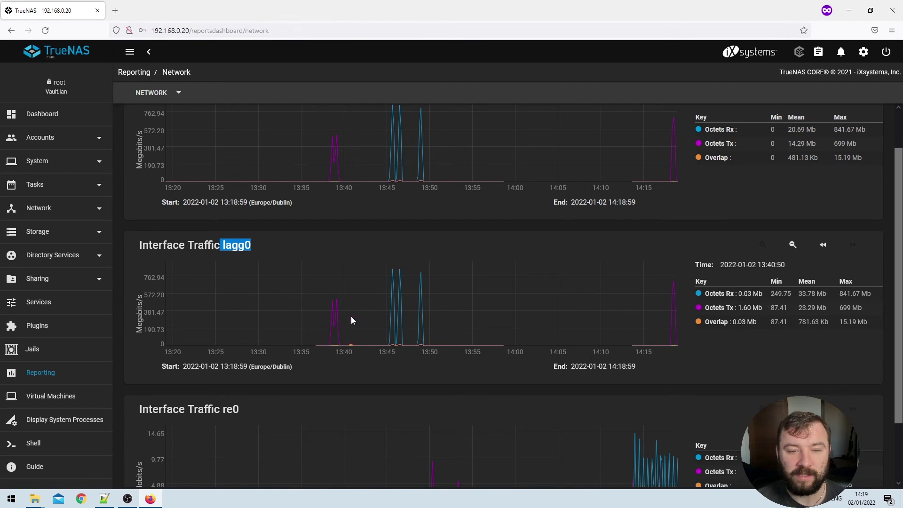
scroll(351, 316, "up", 1)
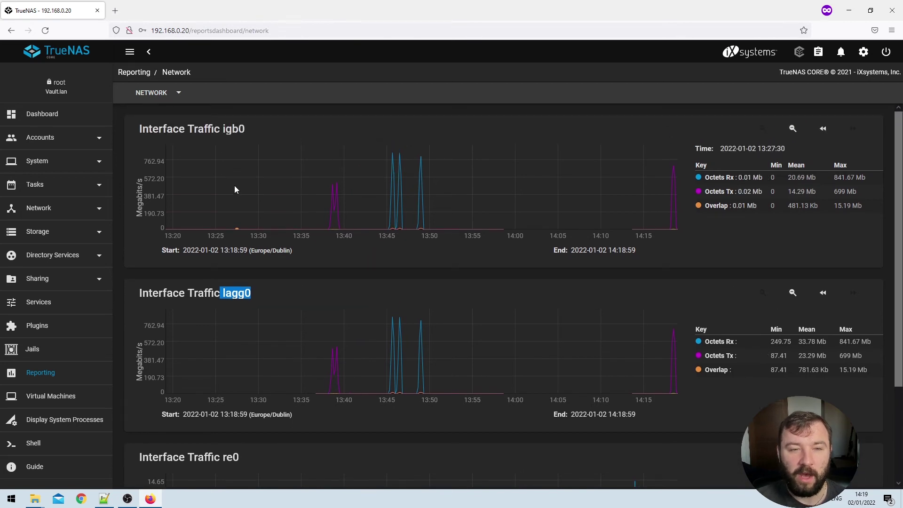
left_click_drag(140, 381, 139, 349)
scroll(351, 263, "down", 3)
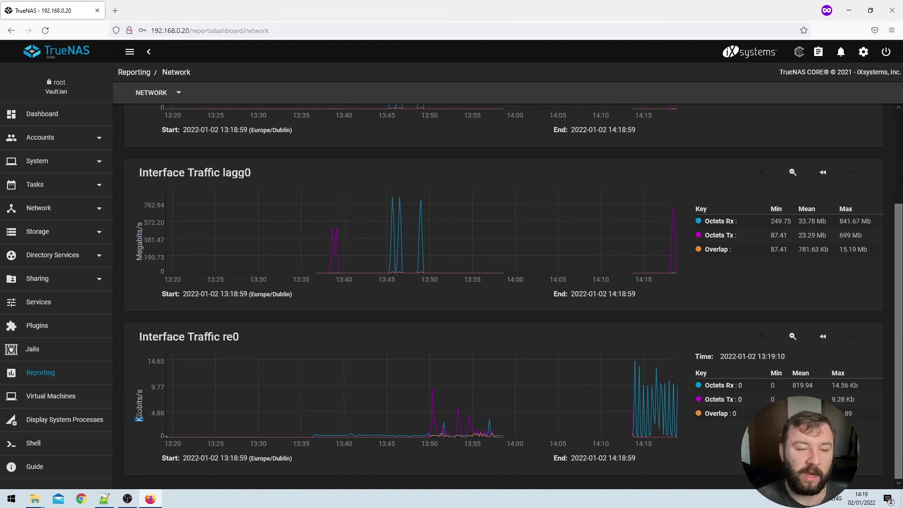
left_click_drag(138, 418, 139, 391)
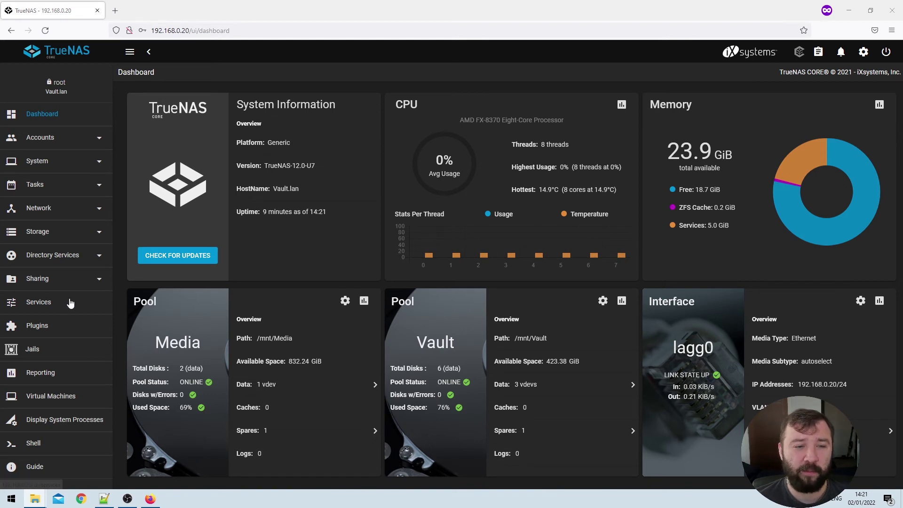
Open the Jails list and review the Jackett-Media jail's details
left_click(40, 353)
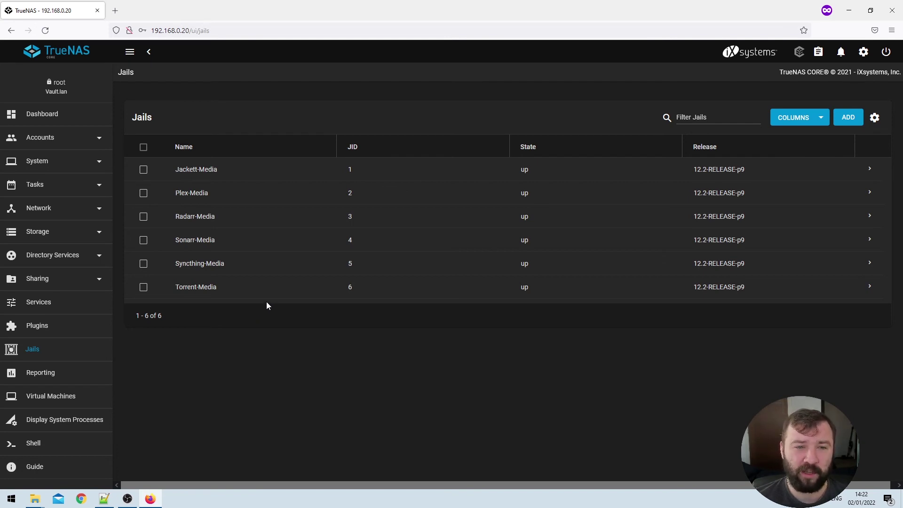
left_click(869, 169)
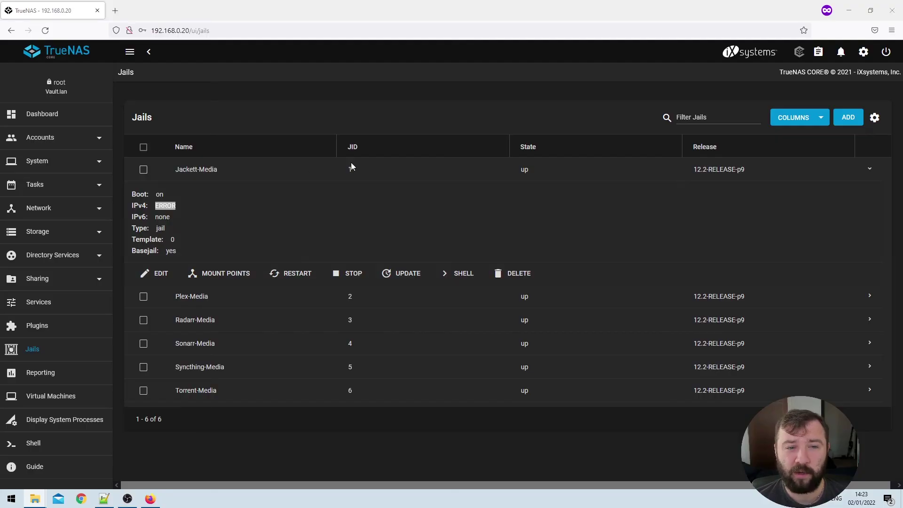
left_click(868, 169)
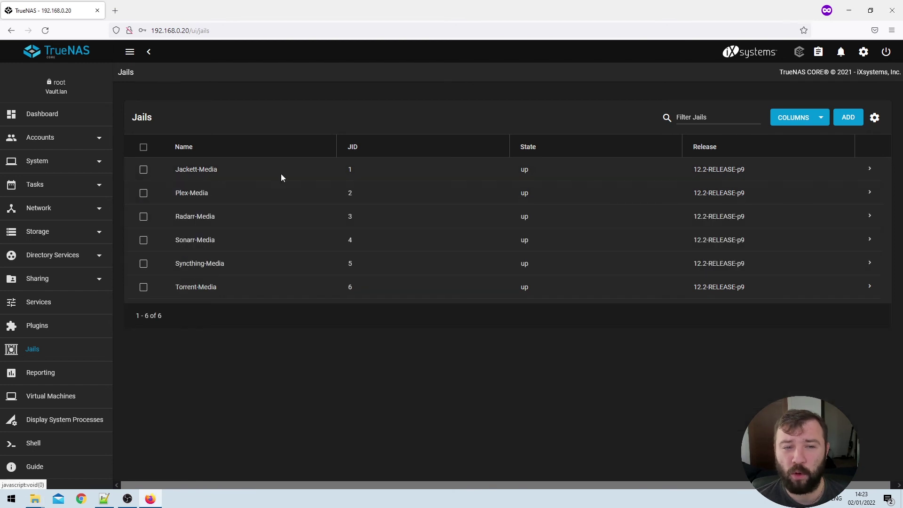
Batch-stop all six selected jails, then expand the Plex-Media jail's details
left_click(143, 147)
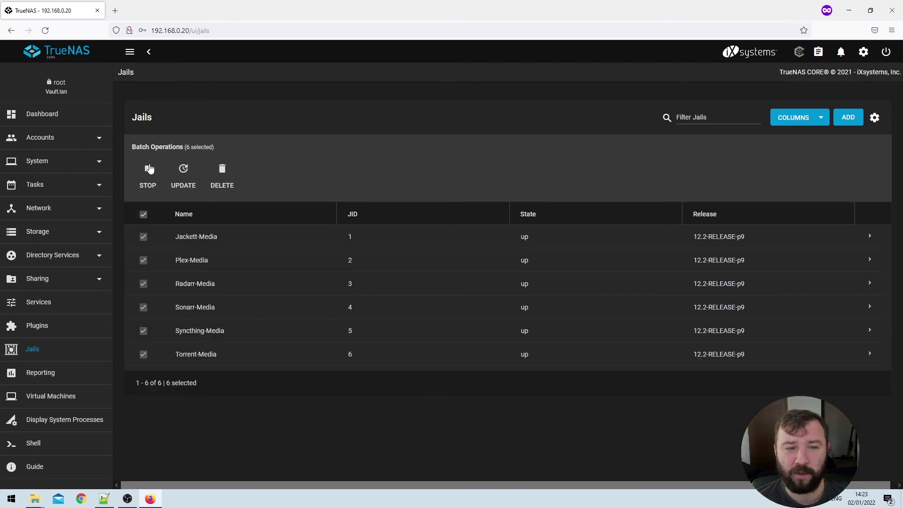
left_click(149, 169)
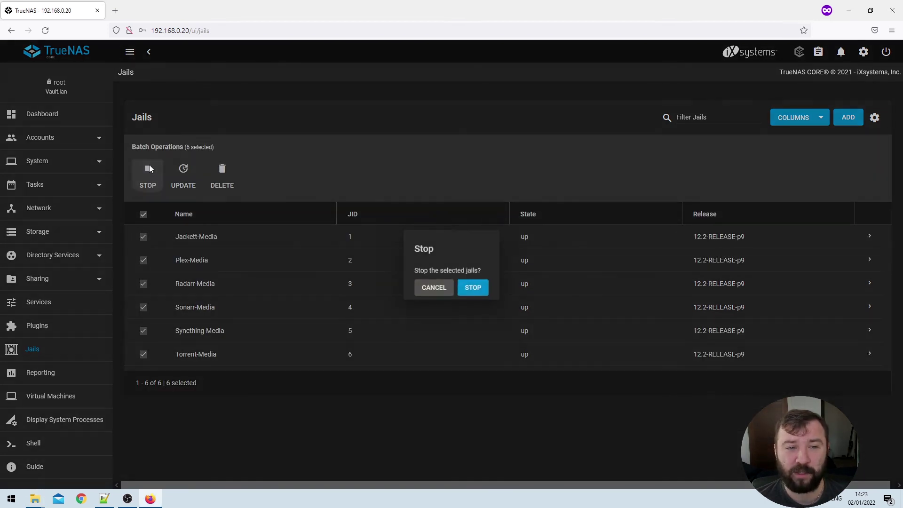
left_click(469, 286)
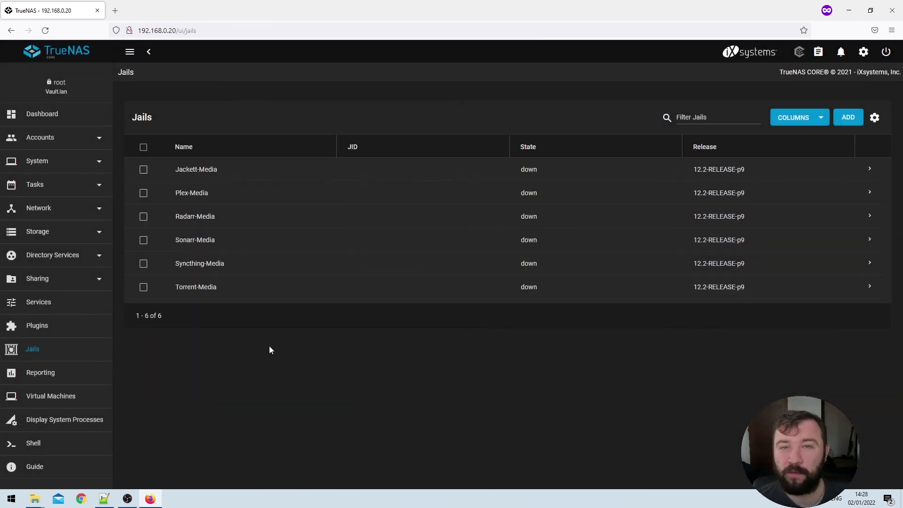
left_click(870, 192)
Change Plex-Media's vnet default interface to lagg0, save it, then start the jail
left_click(153, 298)
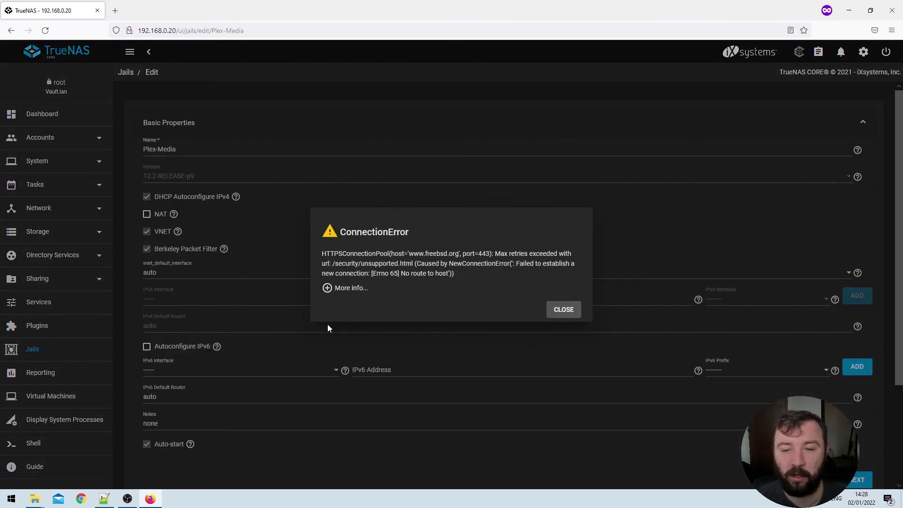
left_click(564, 310)
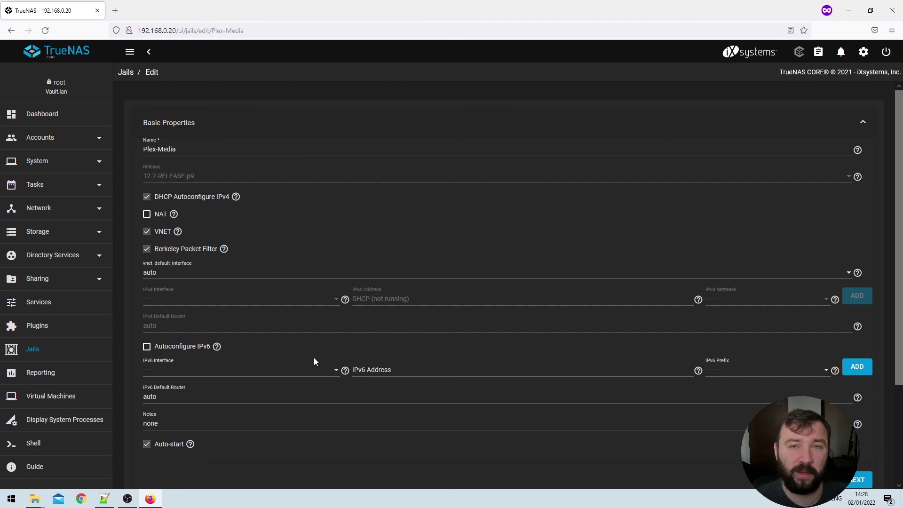
left_click(263, 279)
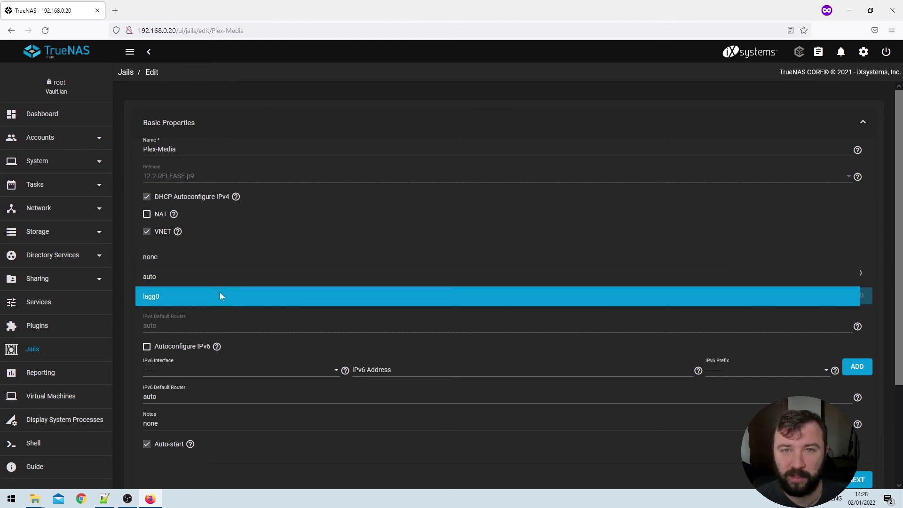
left_click(220, 294)
scroll(269, 295, "down", 3)
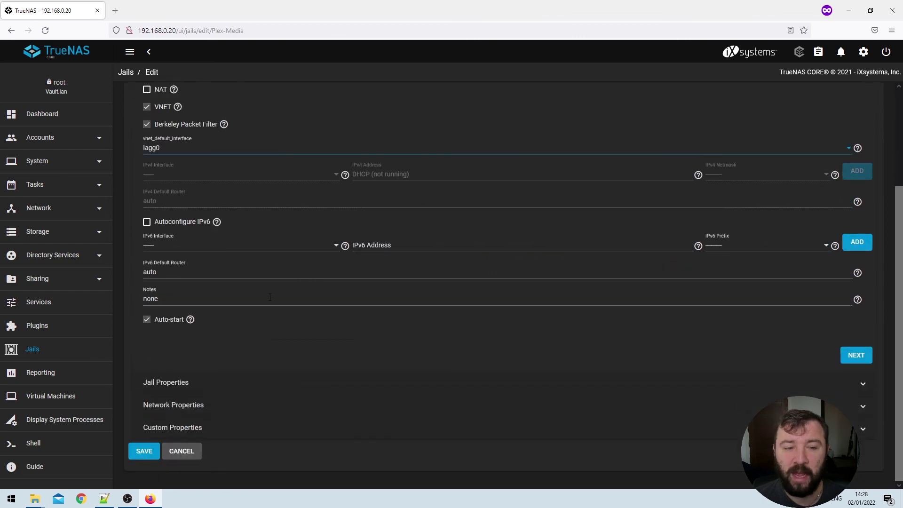
left_click(145, 455)
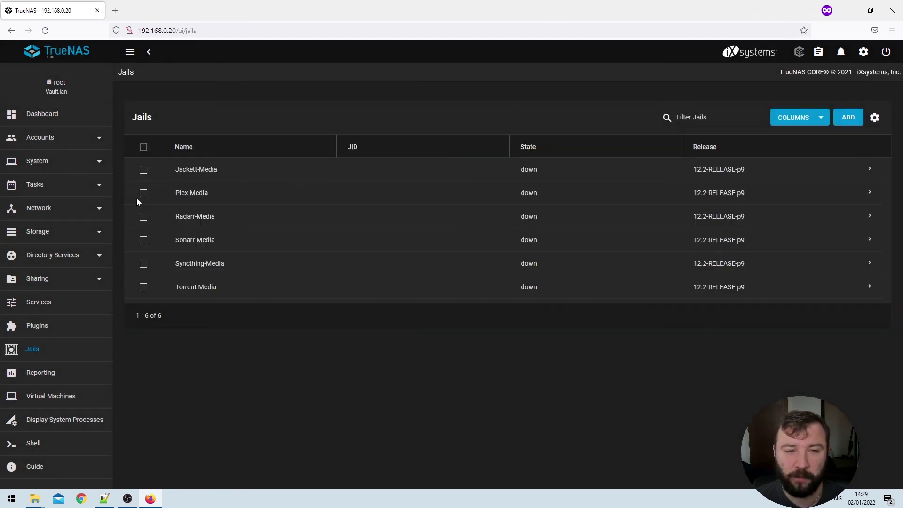
left_click(143, 193)
left_click(148, 178)
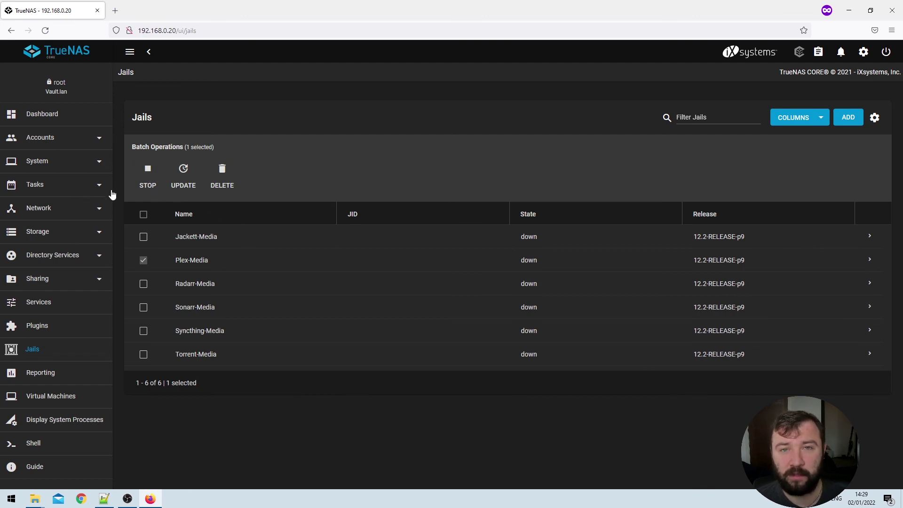
Reload the Jails list and confirm Plex-Media is running with IPv4 192.168.0.30
left_click(45, 30)
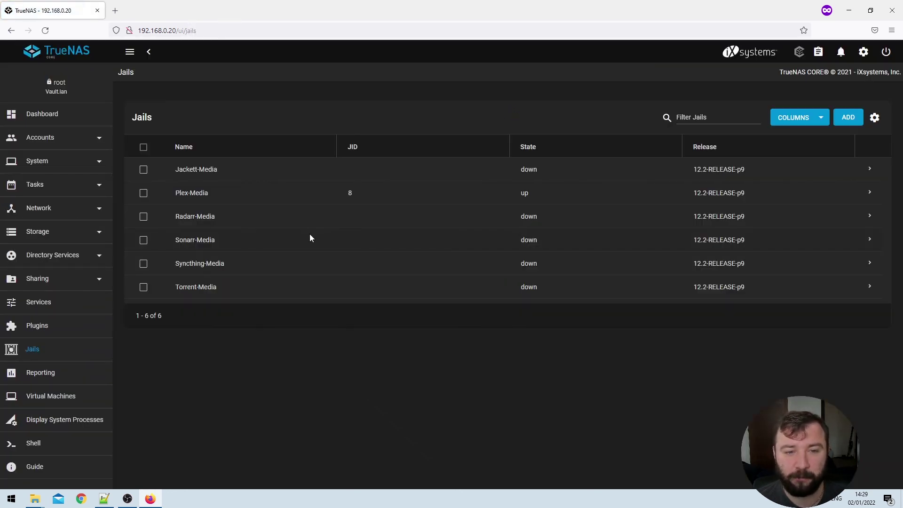
left_click(868, 192)
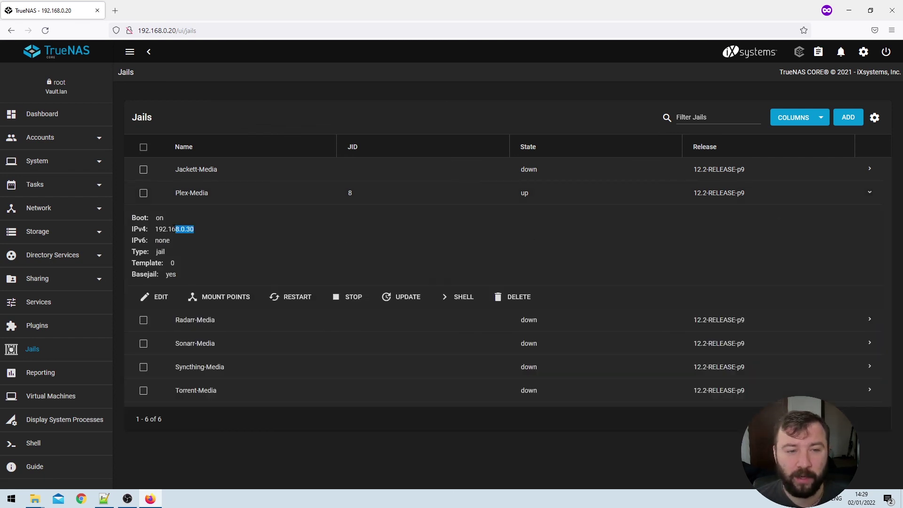